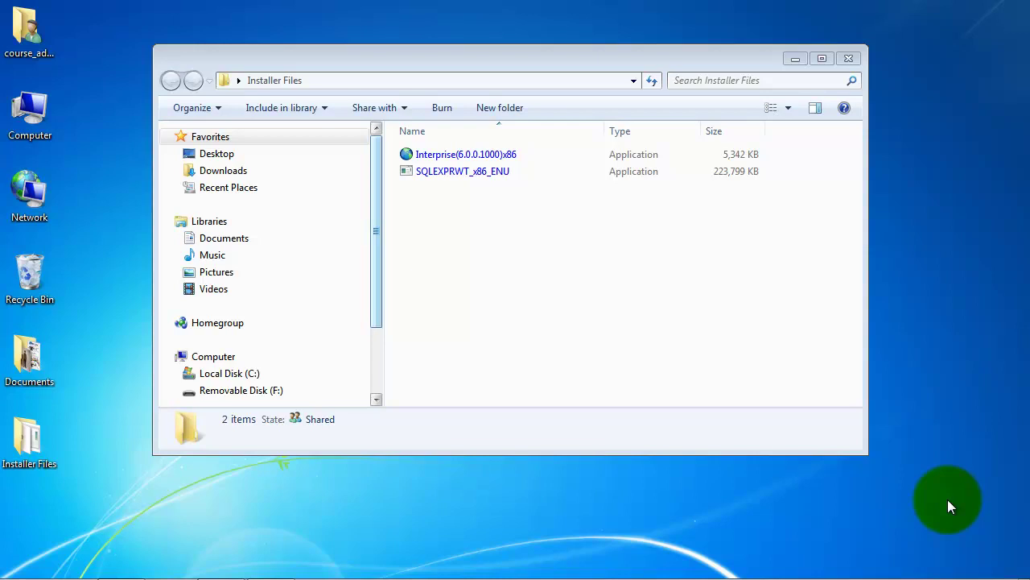
- Launch the Interprise(6.0.0.1000)x86 installer and accept the terms of the License Agreement to reach the feature list
left_click(462, 155)
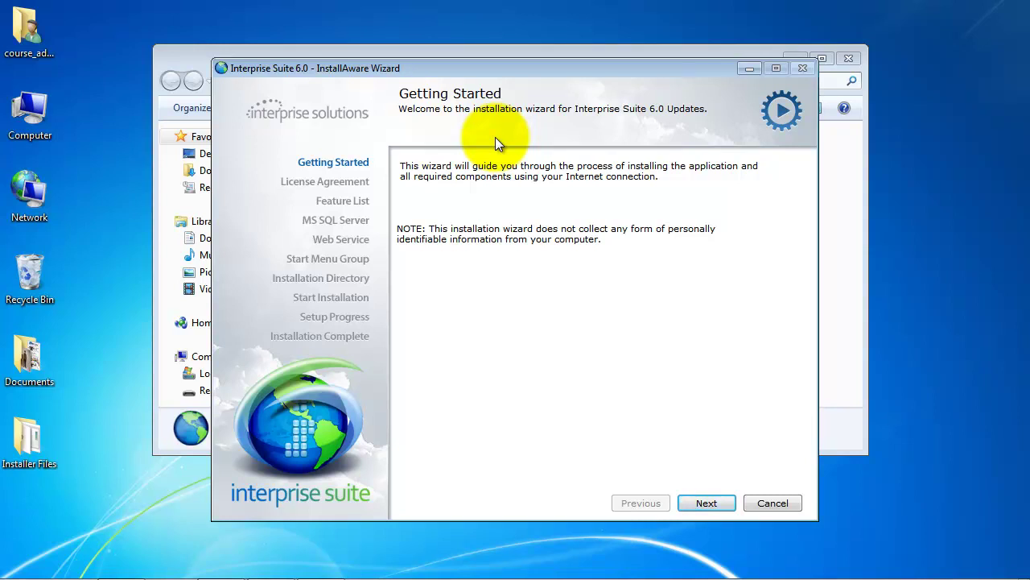
left_click(706, 502)
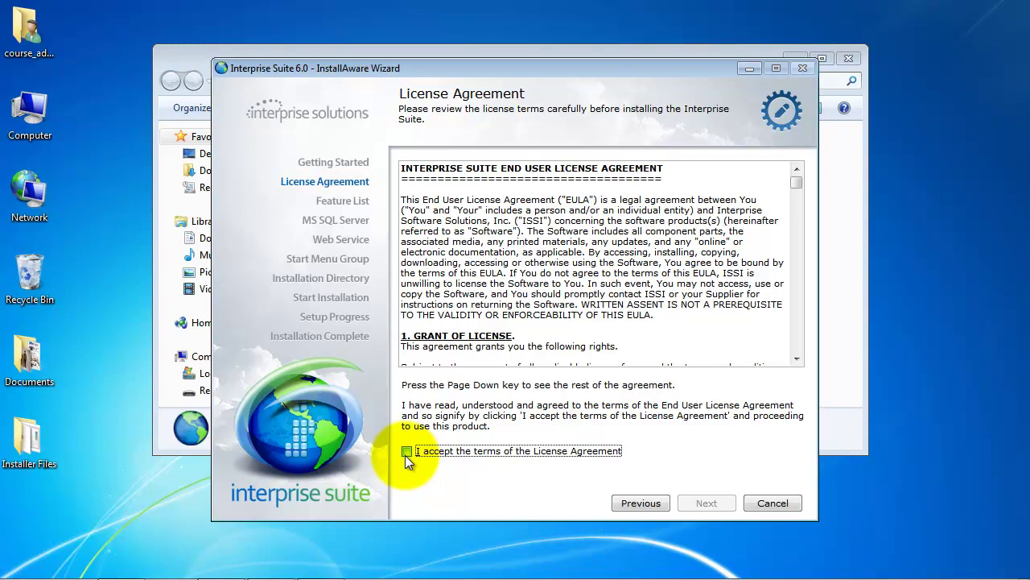
left_click(406, 451)
left_click(706, 503)
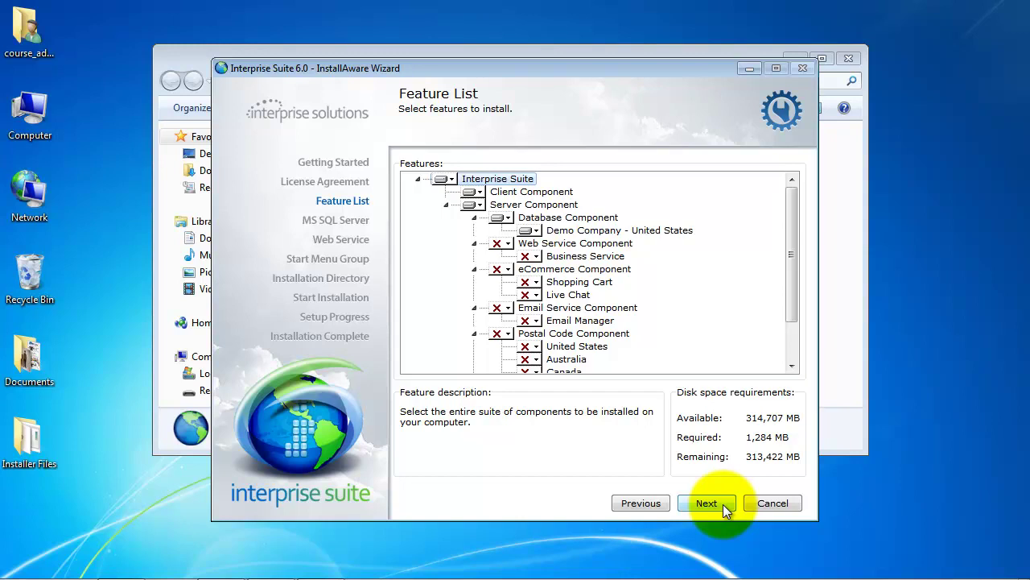
- Make the entire Server Component feature unavailable, keeping the Client Component, and continue to the download directory settings
left_click(474, 206)
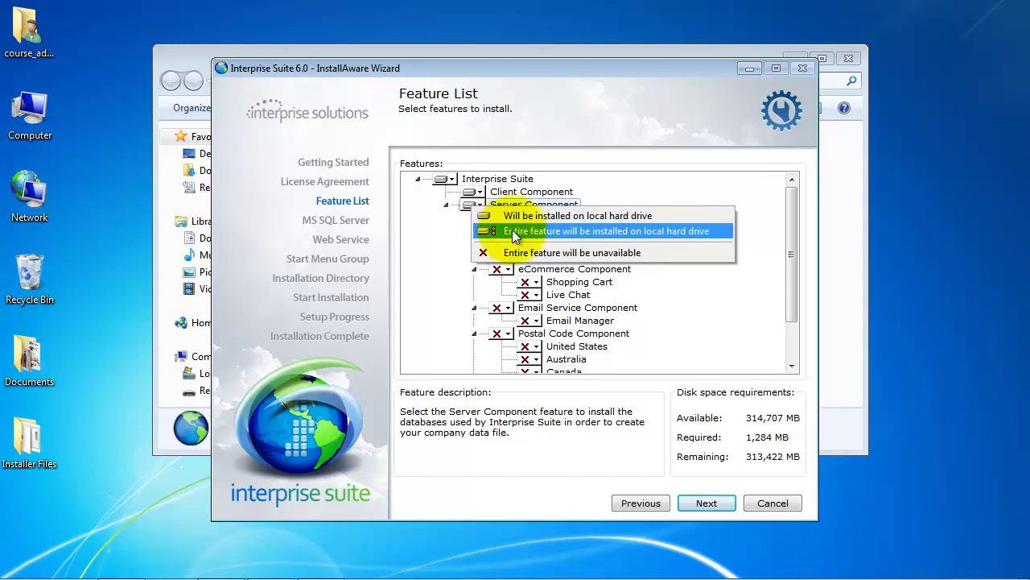
left_click(537, 251)
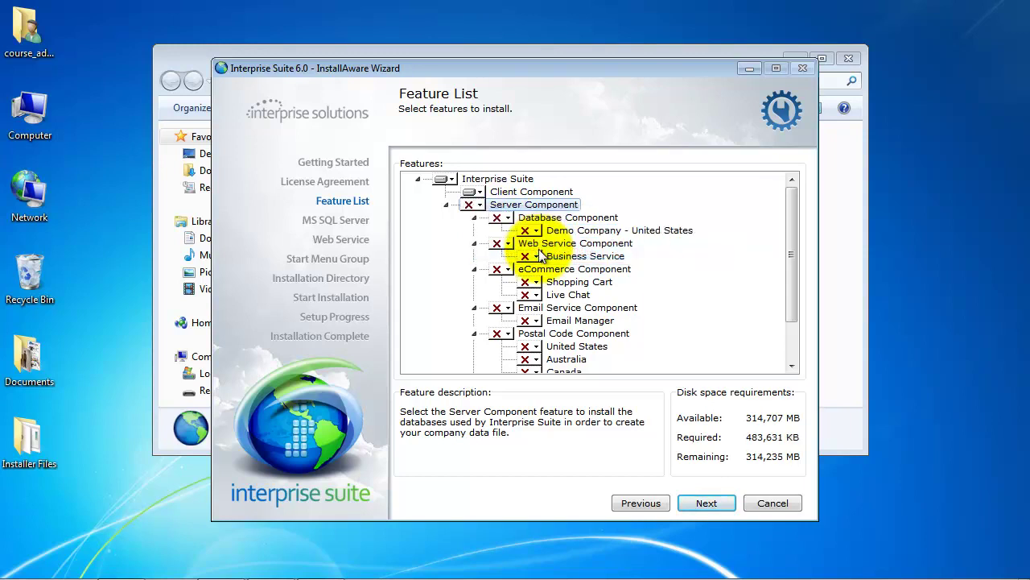
left_click(725, 500)
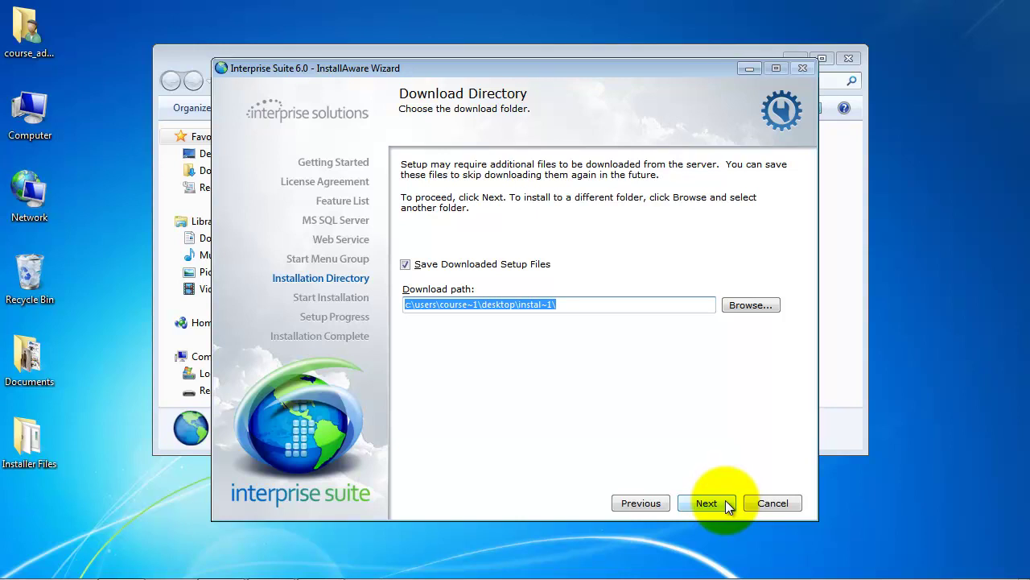
- Choose the desktop's Installer Files folder as the download path and go to the MS SQL Server setup options
left_click(754, 307)
left_click(459, 357)
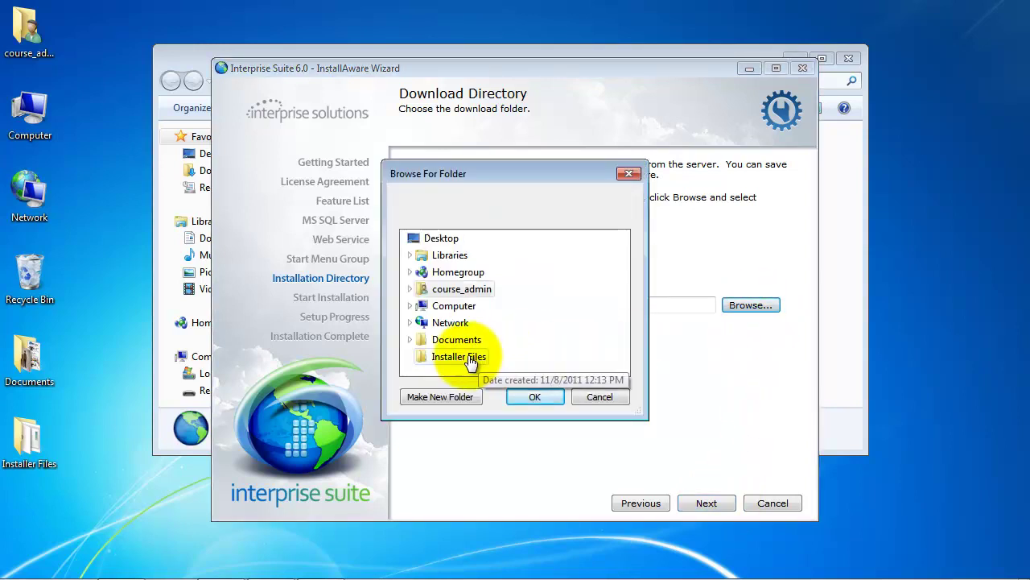
left_click(530, 398)
left_click(640, 503)
left_click(640, 503)
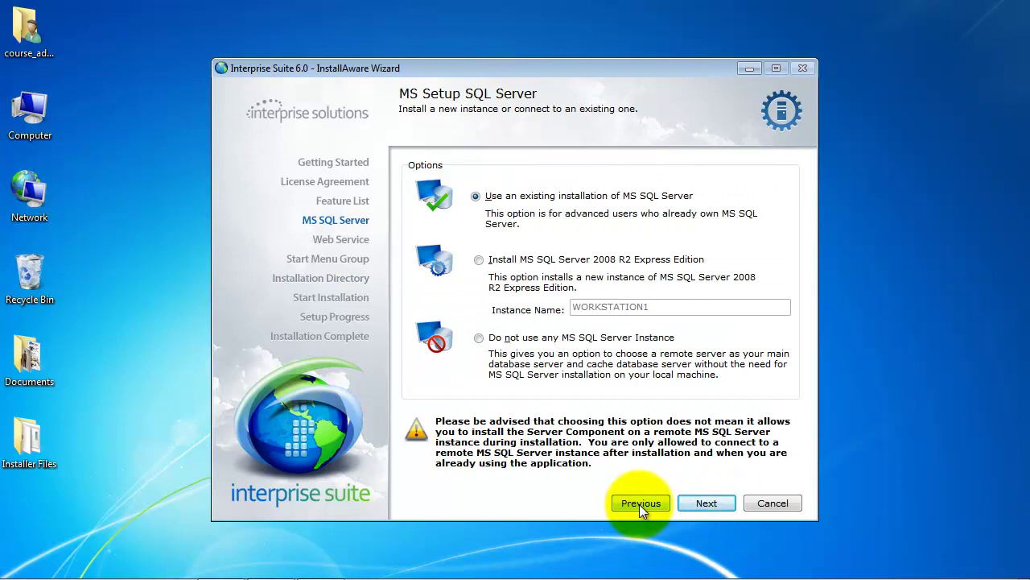
- Select the use of an existing installation of MS SQL Server and continue to the connection settings
left_click(563, 337)
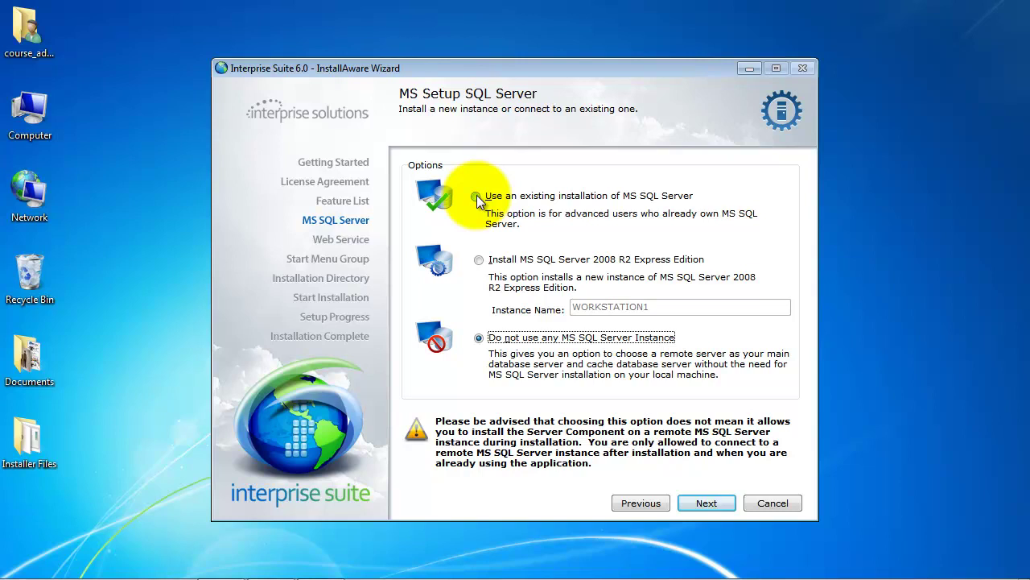
left_click(476, 197)
left_click(706, 503)
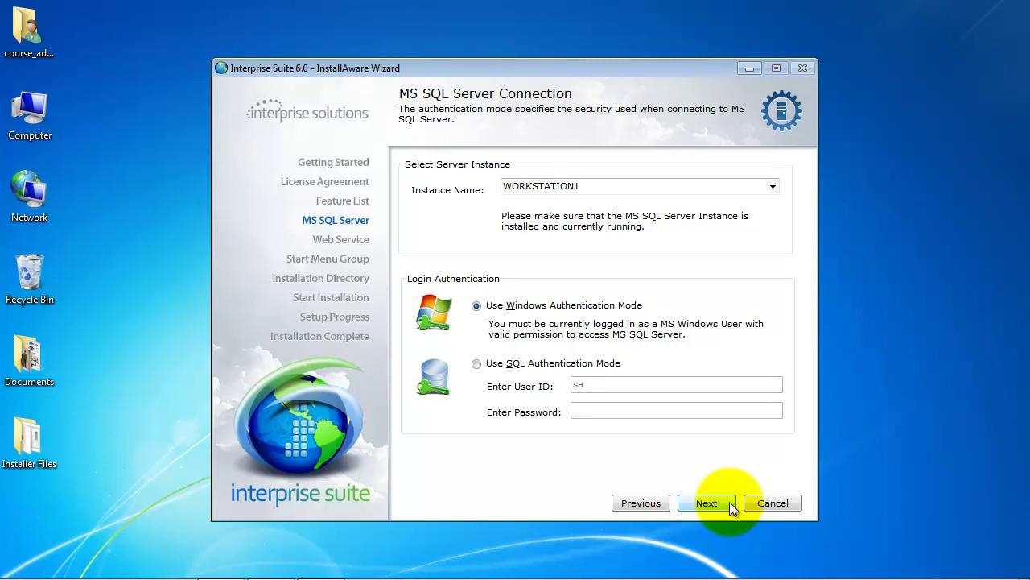
- Set the login to SQL Authentication Mode, enter the SQL account password and continue to the Start Menu group settings
left_click(477, 363)
left_click(595, 409)
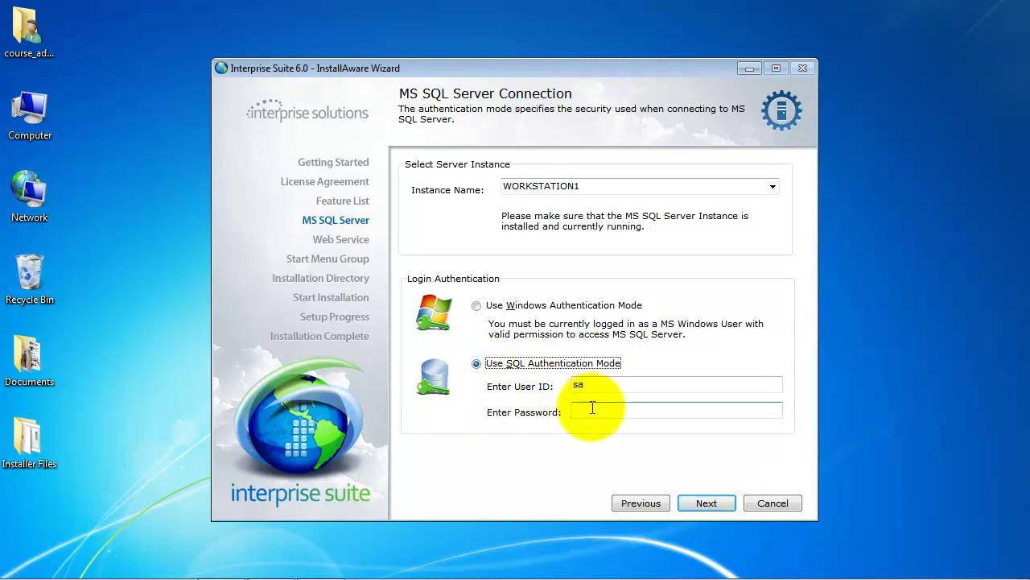
type("*******")
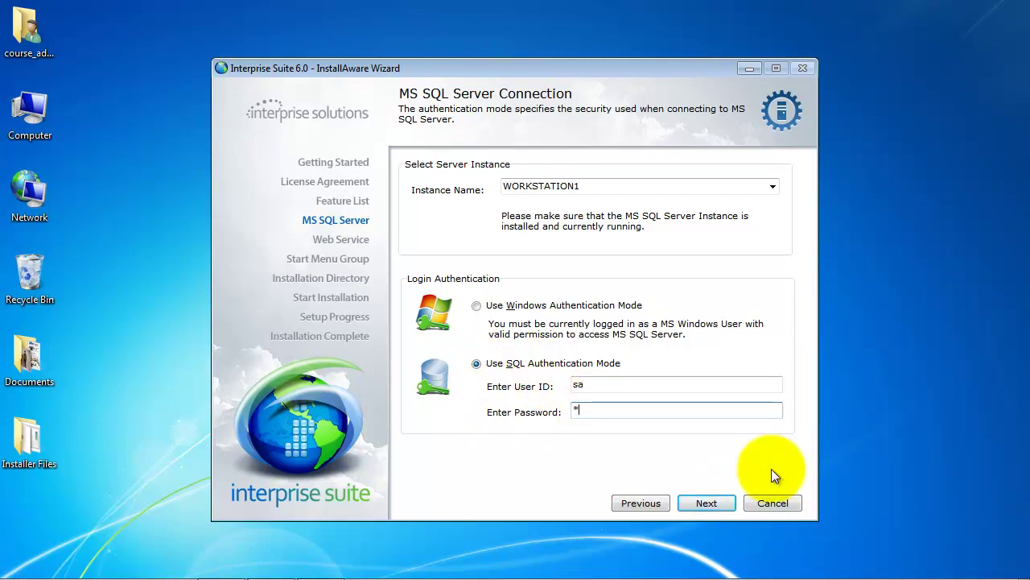
key("BackSpace")
key("BackSpace")
key("BackSpace")
key("BackSpace")
key("BackSpace")
key("BackSpace")
key("BackSpace")
type("*********")
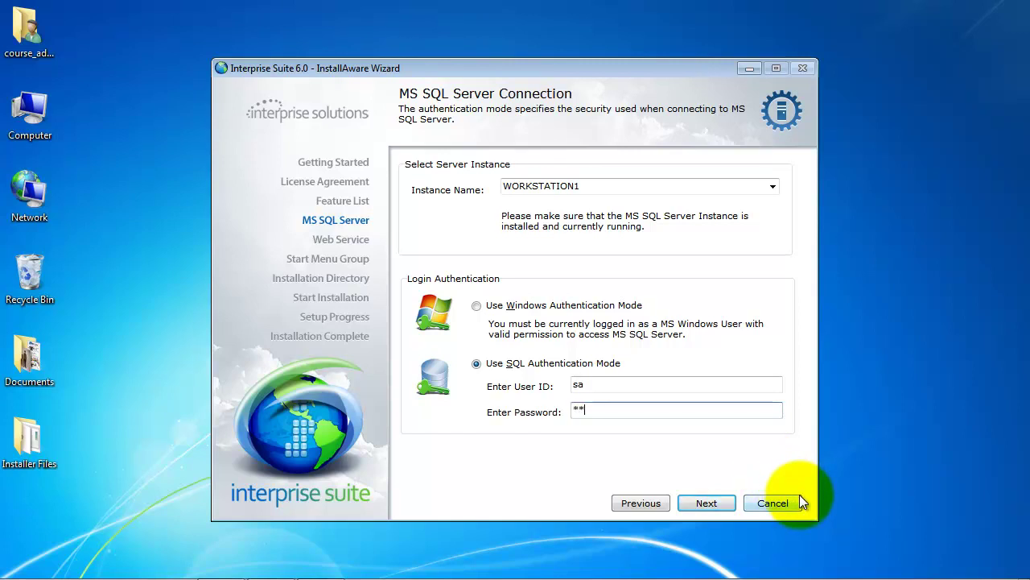
type("***")
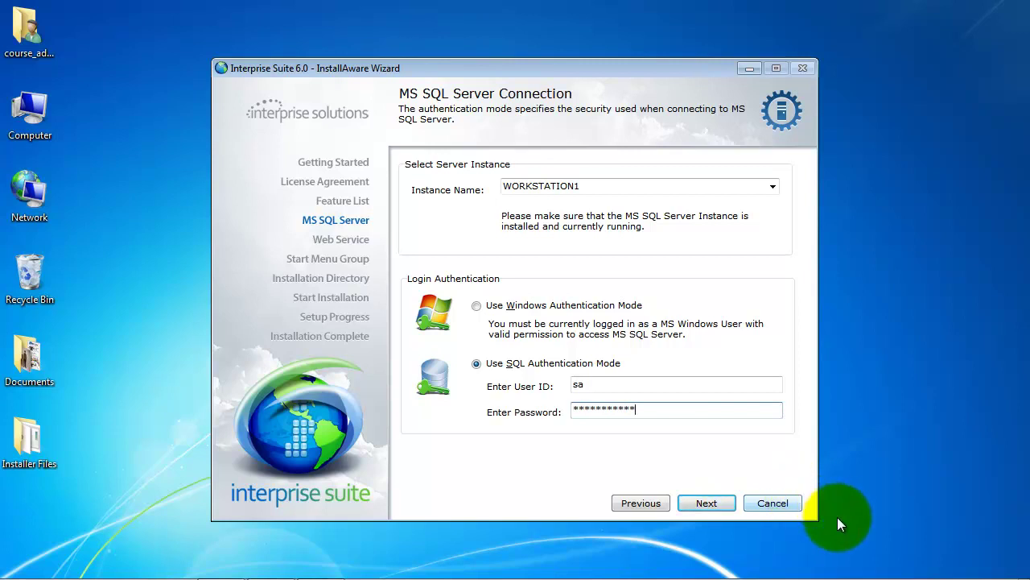
left_click(688, 501)
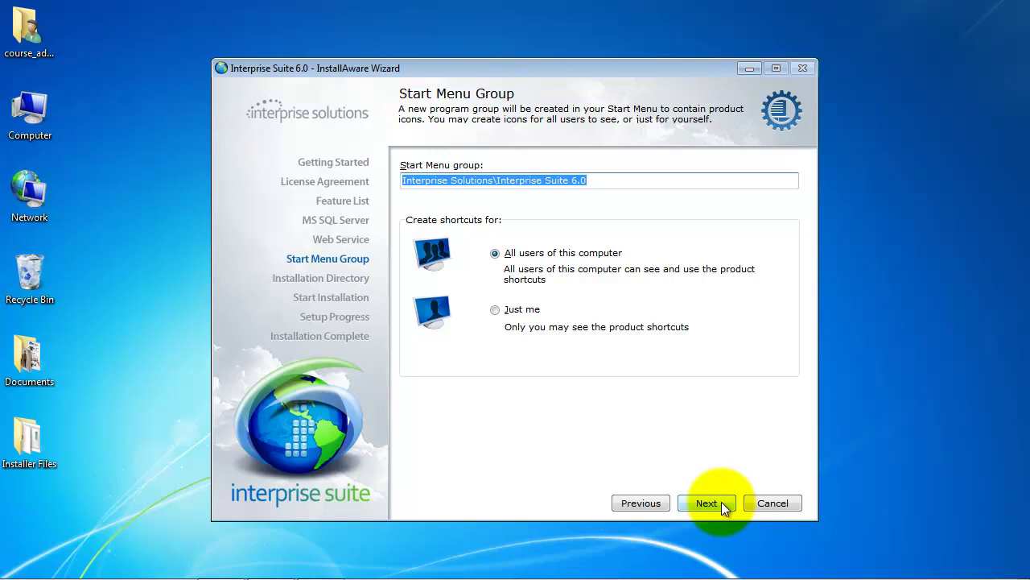
- Run the installation with the default Start Menu group for all users, and finish setup with Run Interprise Suite 6.0 enabled
left_click(722, 501)
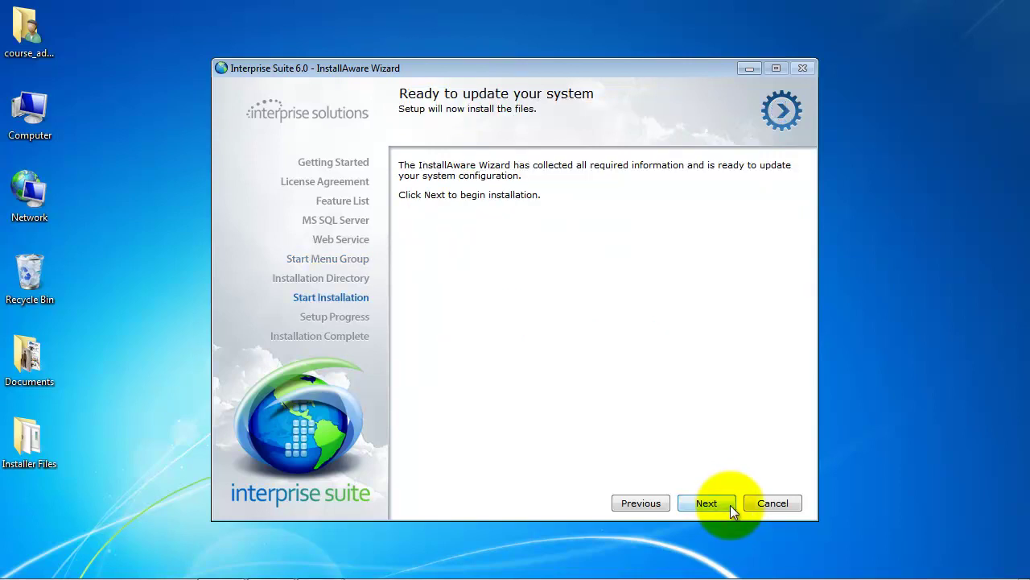
left_click(731, 504)
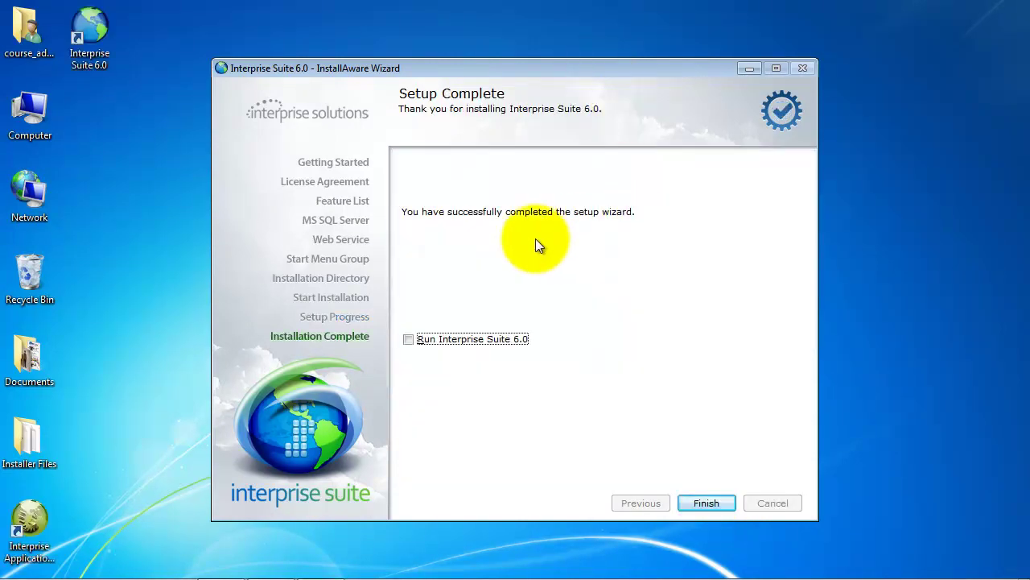
left_click(409, 339)
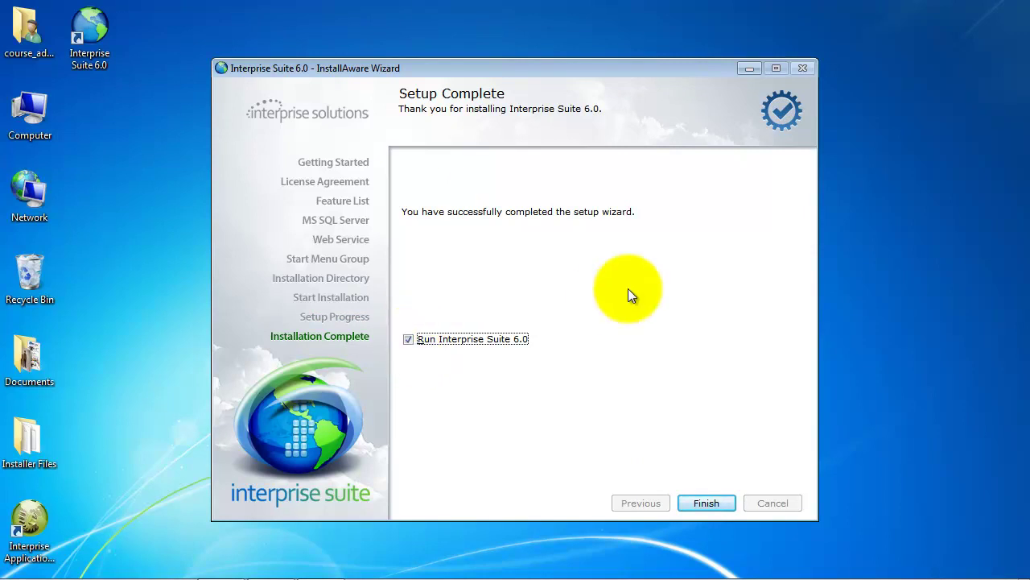
left_click(716, 500)
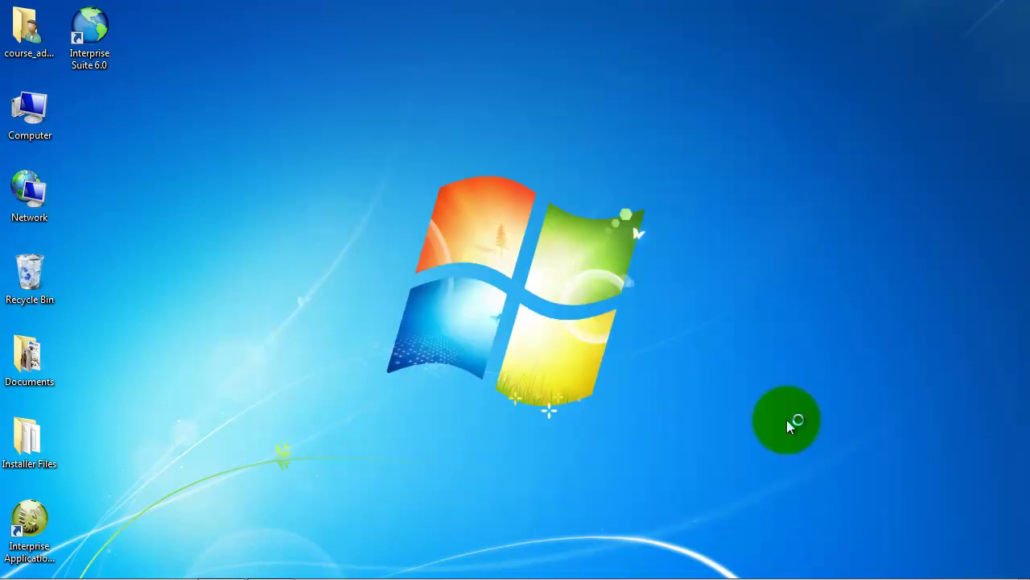